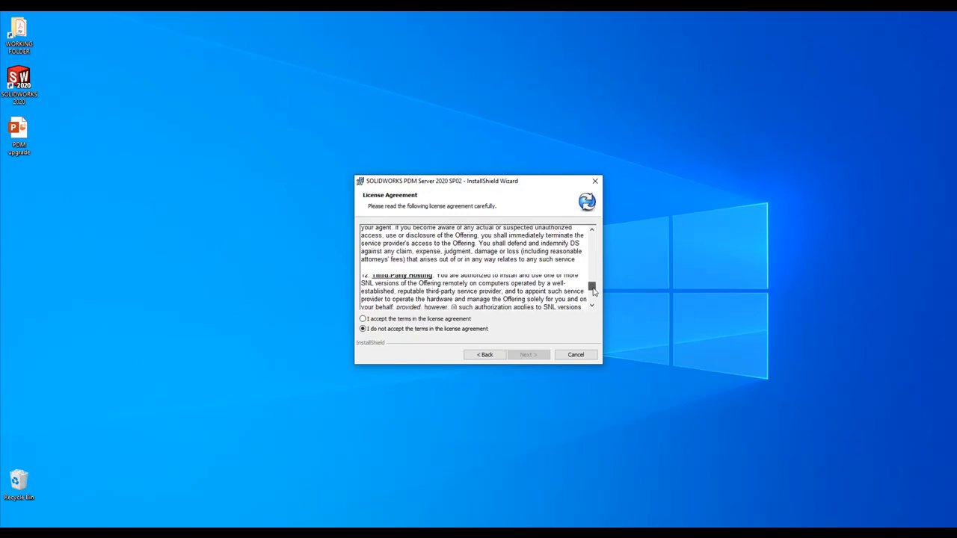
- Accept the PDM Server license agreement and continue with the default destination folder and SOLIDWORKS PDM Professional
{"action": "left_click", "coordinate": [448, 322]}
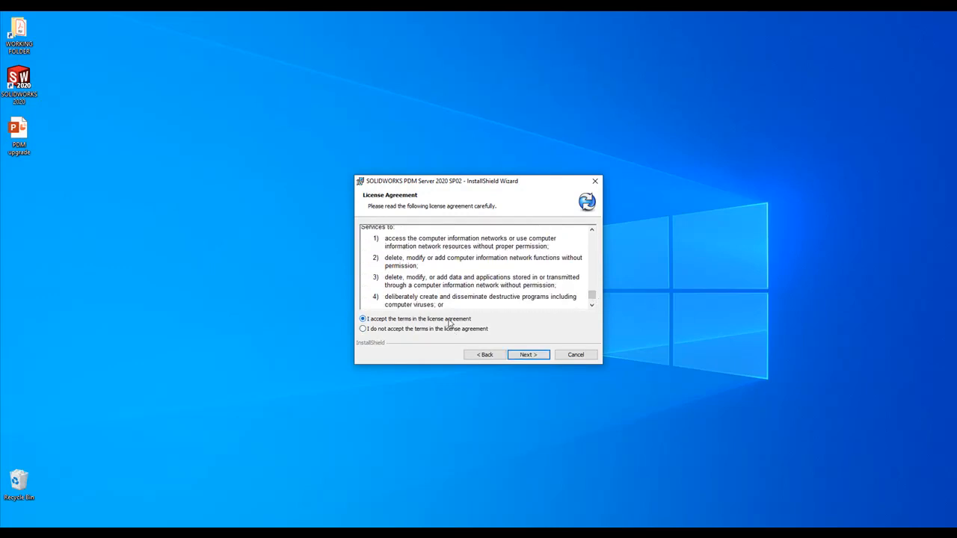
{"action": "left_click", "coordinate": [529, 355]}
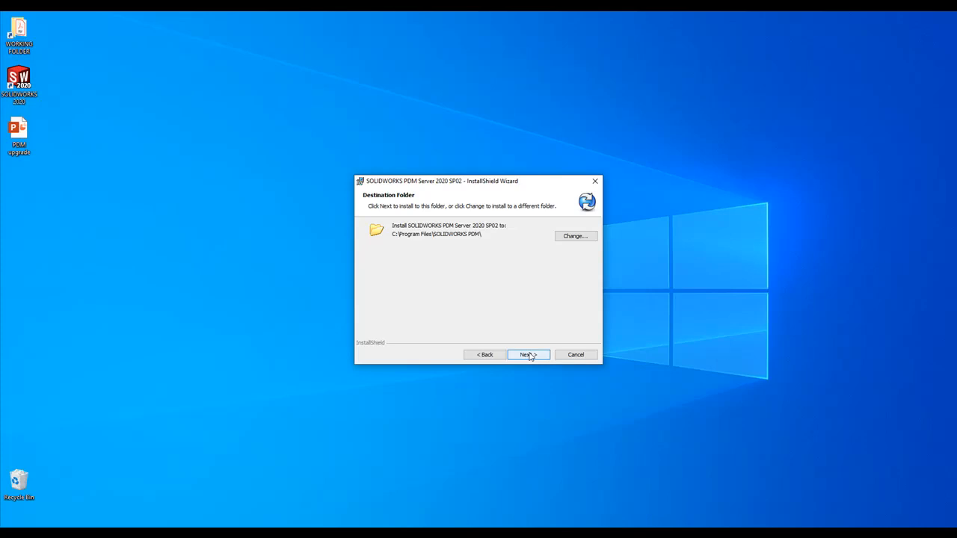
{"action": "left_click", "coordinate": [529, 355]}
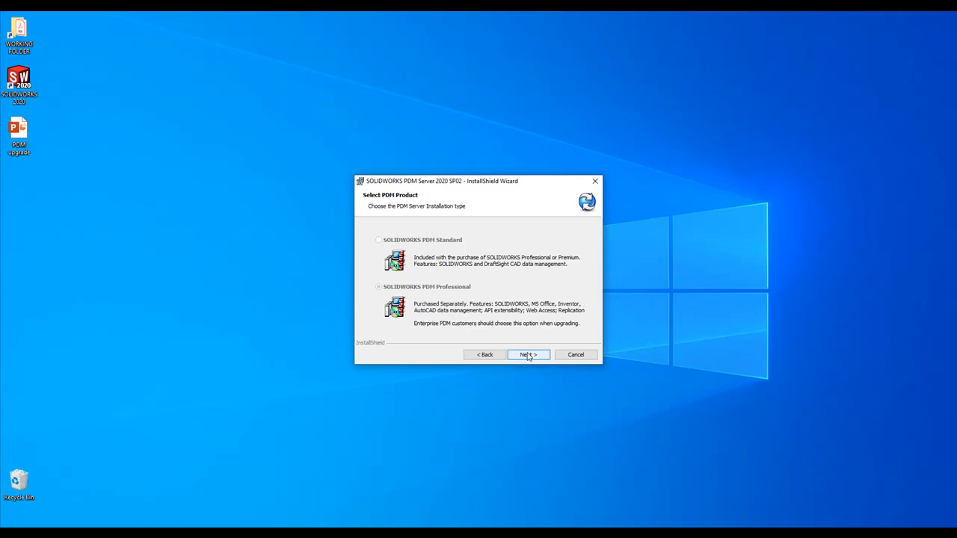
{"action": "left_click", "coordinate": [528, 356]}
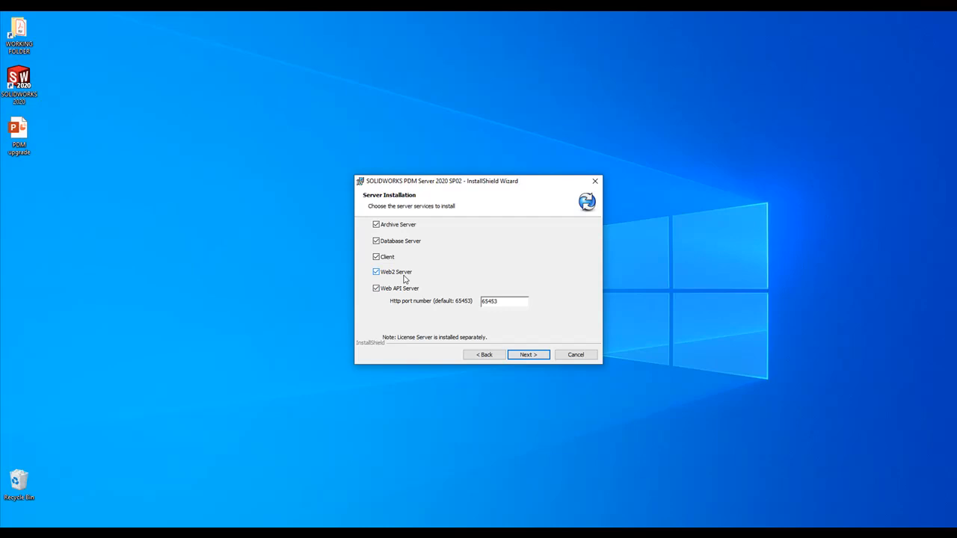
- Accept all preselected server services, the SOLIDWORKS PDM CAD Editor product type, and the Microsoft Office Integration and SOLIDWORKS add-ins
{"action": "left_click", "coordinate": [524, 356]}
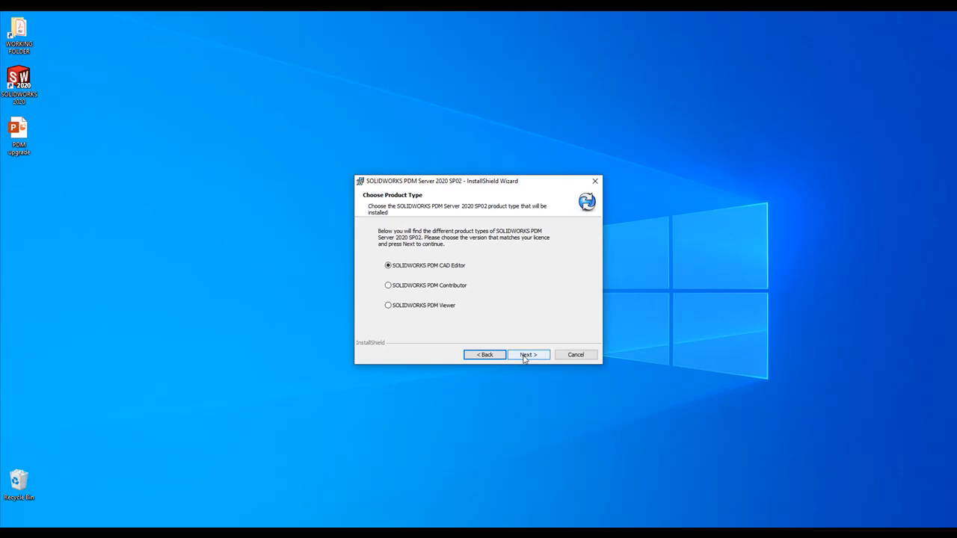
{"action": "left_click", "coordinate": [525, 356]}
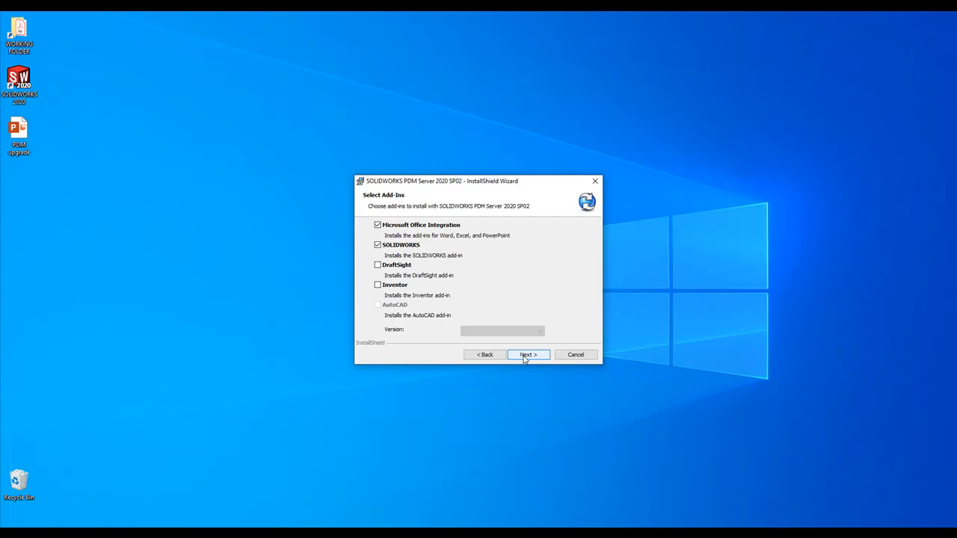
{"action": "left_click", "coordinate": [527, 355]}
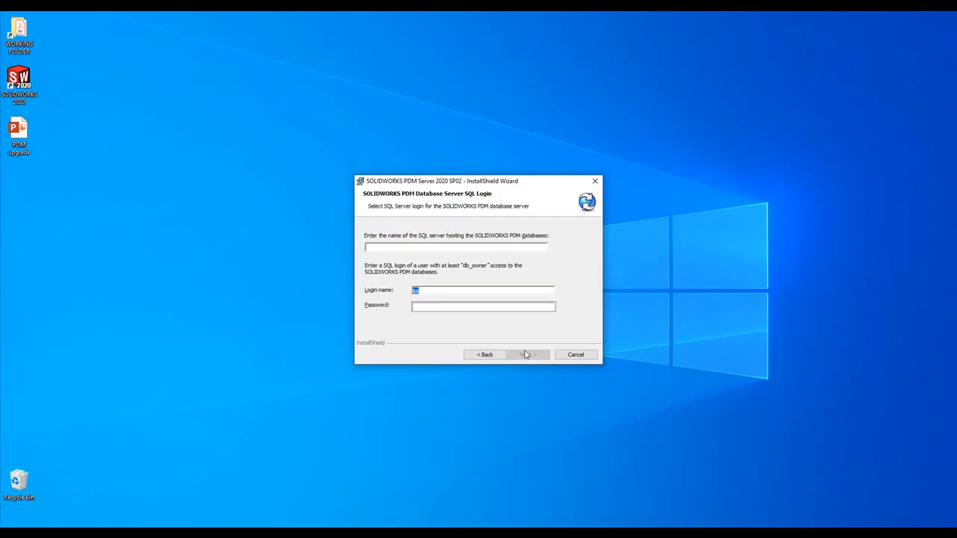
- Enter the SQL server name with its SWPDM instance, keep the sa login and fill in the account password
{"action": "left_click", "coordinate": [483, 247]}
{"action": "type", "text": "PIERRED\\SWPDM"}
{"action": "left_click", "coordinate": [438, 290]}
{"action": "left_click", "coordinate": [436, 308]}
{"action": "type", "text": "•••••••••"}
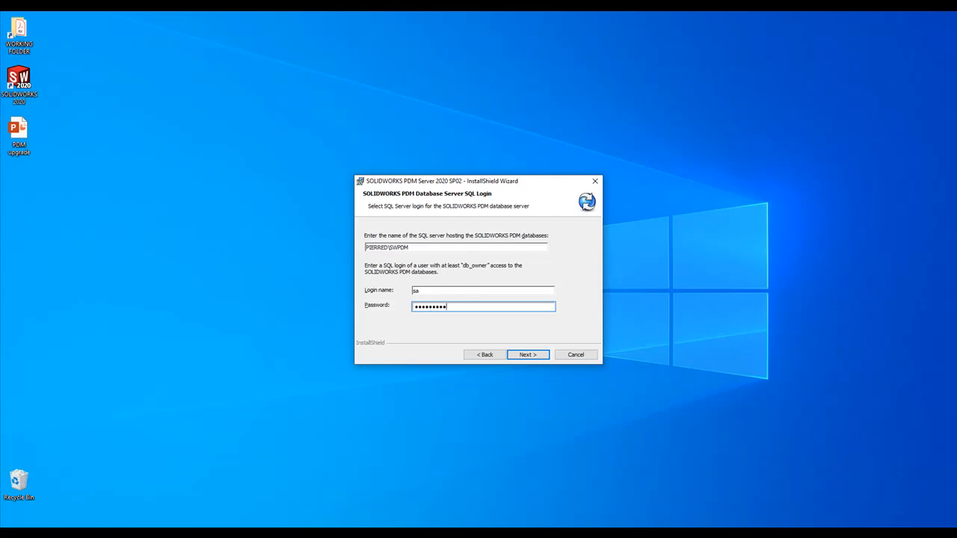
- Check the SQL Server (SWPDM) instance name in Windows Services and return to the installer
{"action": "key", "text": "super"}
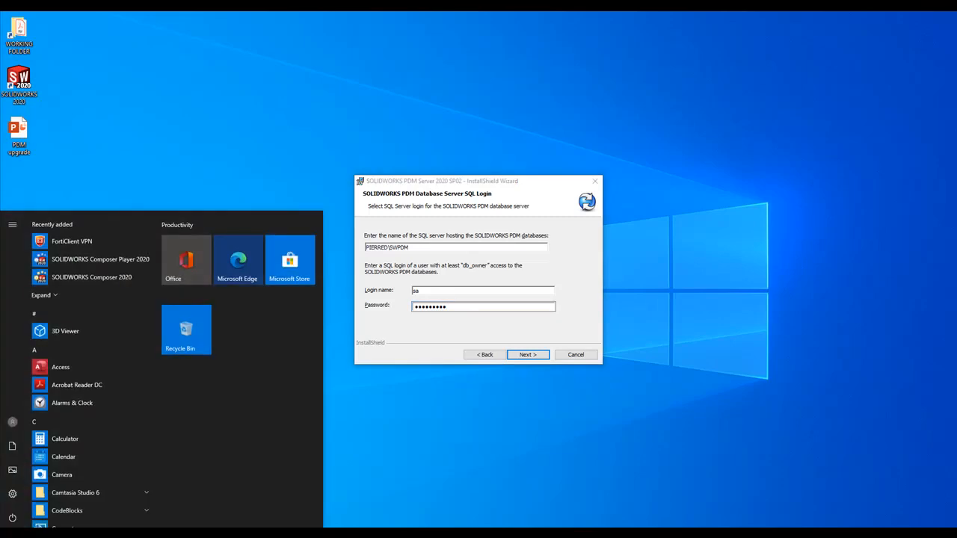
{"action": "type", "text": "srvices"}
{"action": "key", "text": "Return"}
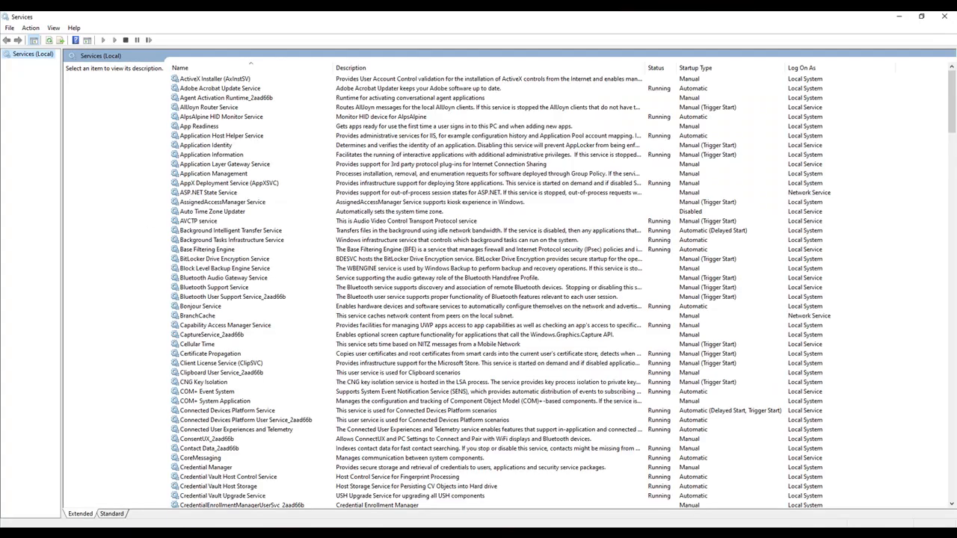
{"action": "left_click", "coordinate": [223, 366]}
{"action": "left_click_drag", "start_coordinate": [953, 91], "coordinate": [953, 366]}
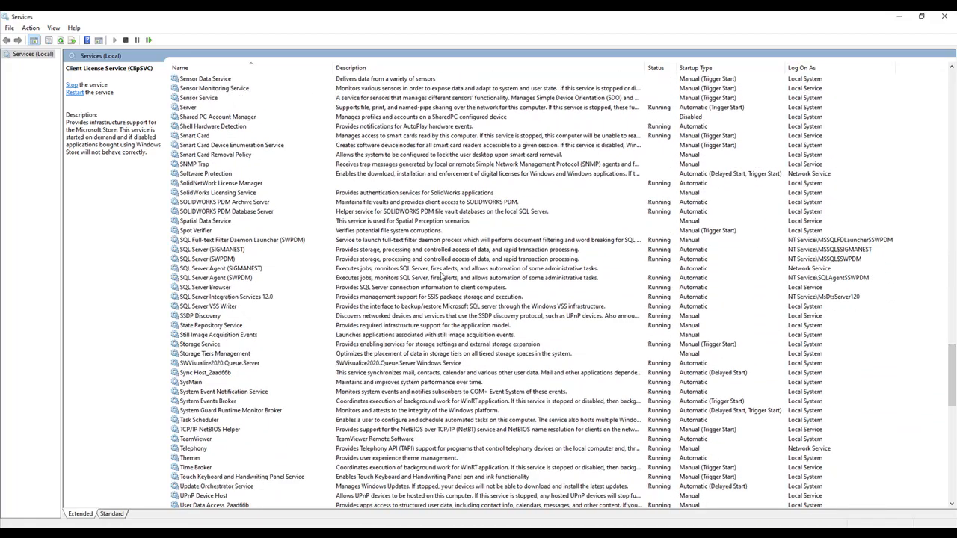
{"action": "left_click", "coordinate": [227, 259]}
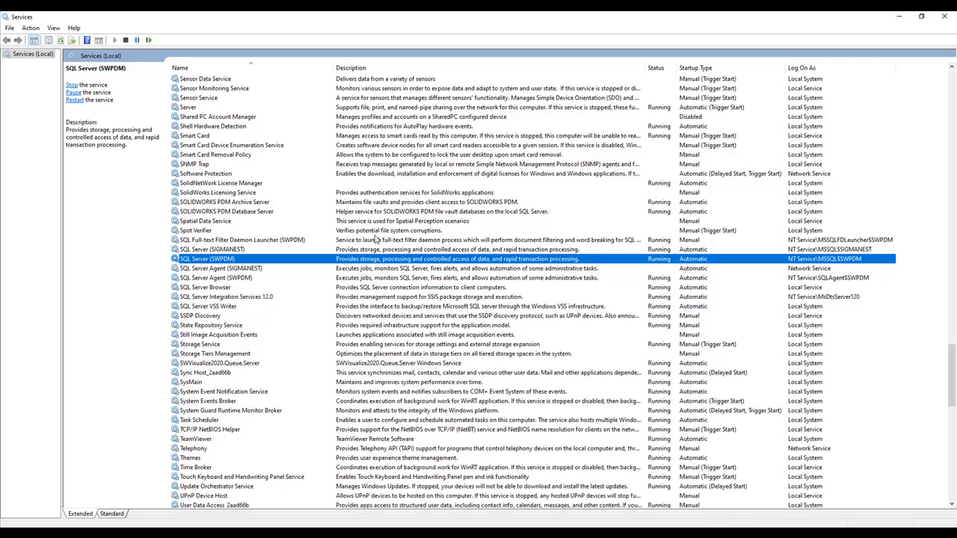
{"action": "left_click", "coordinate": [900, 16]}
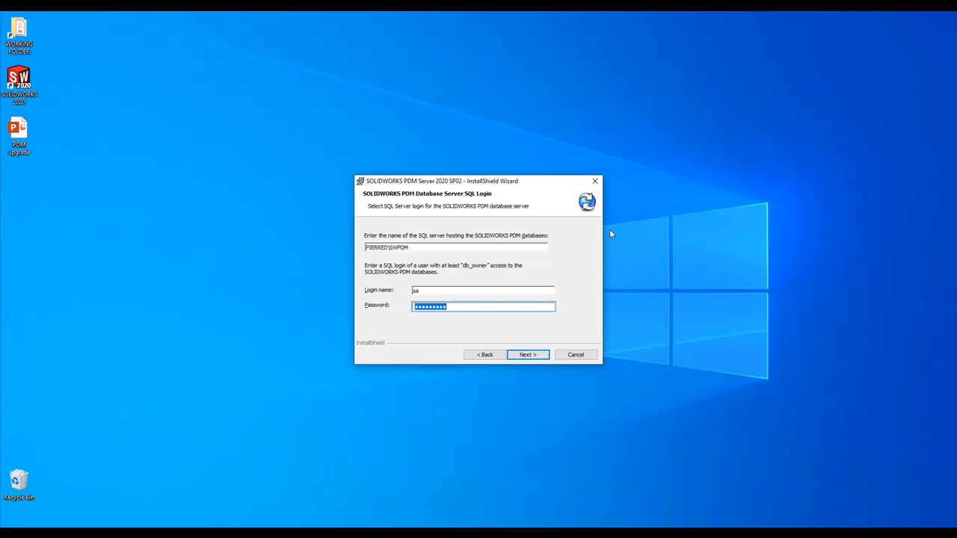
- Install SOLIDWORKS PDM Server 2020 SP02, finish the wizard and decline the immediate system restart
{"action": "left_click", "coordinate": [533, 357]}
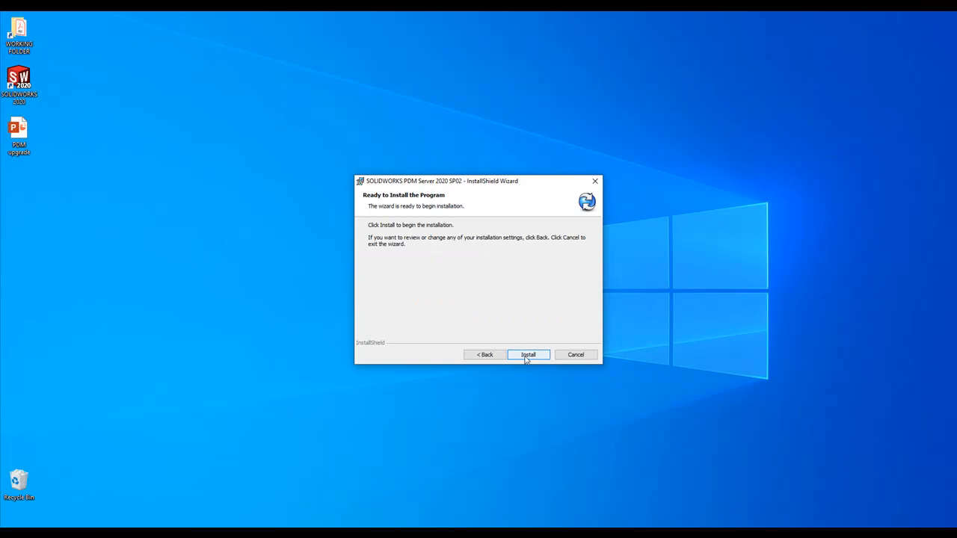
{"action": "left_click", "coordinate": [527, 357]}
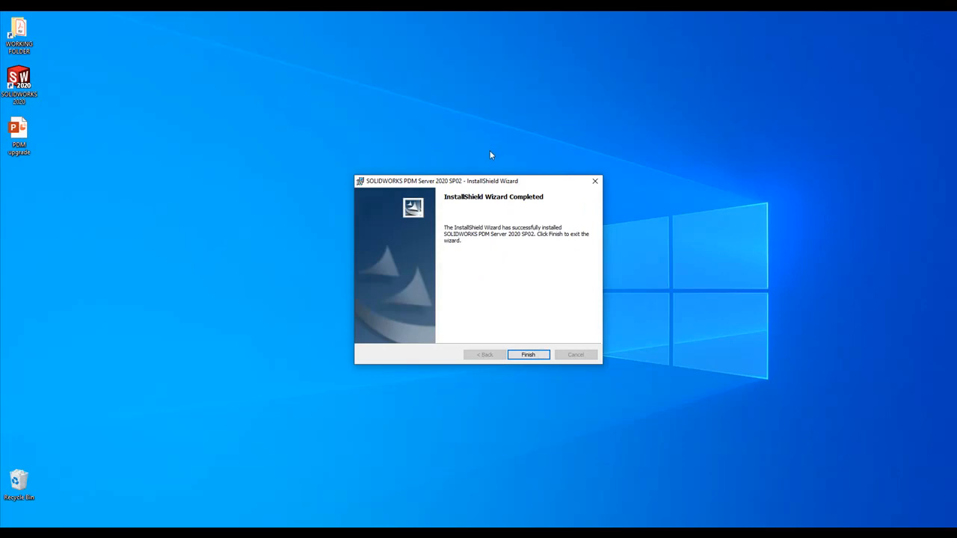
{"action": "left_click", "coordinate": [534, 354]}
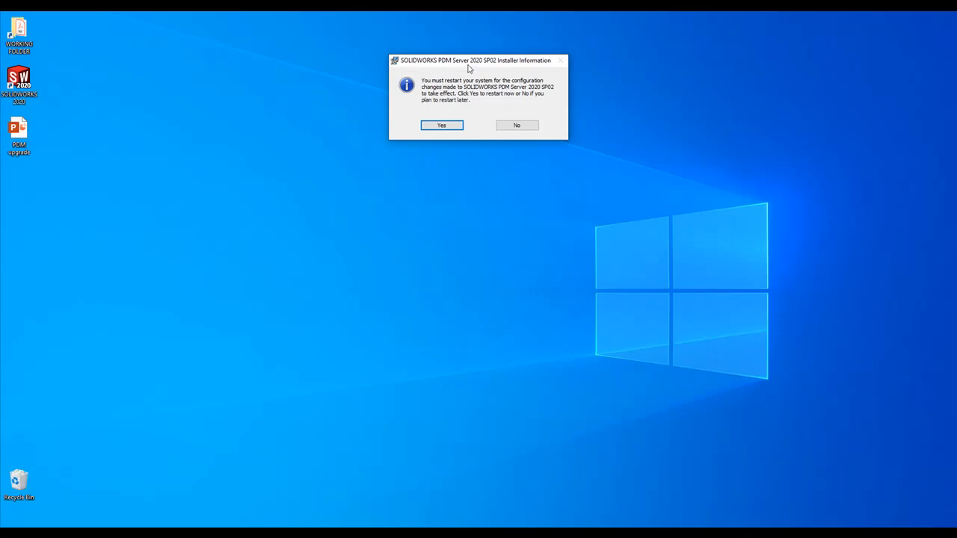
{"action": "left_click_drag", "start_coordinate": [469, 66], "coordinate": [469, 118]}
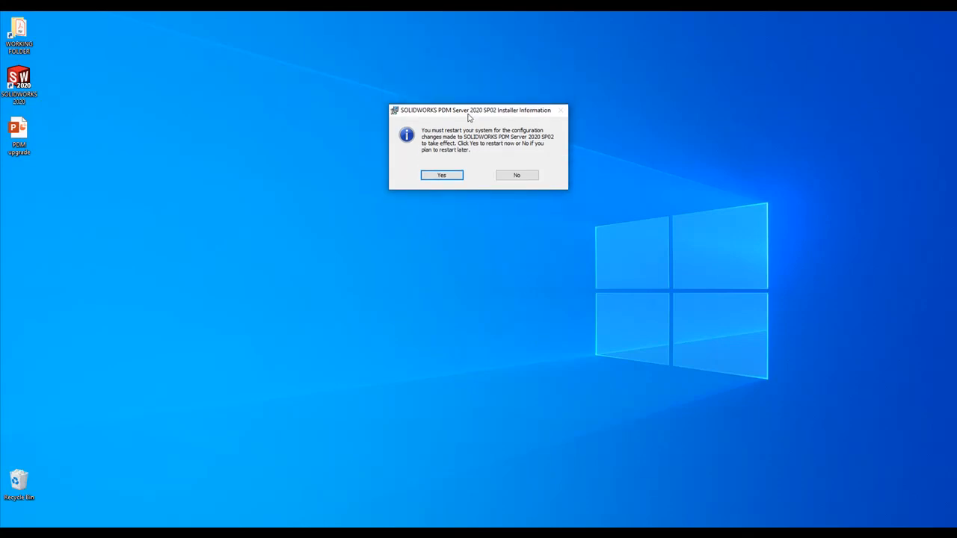
{"action": "left_click", "coordinate": [515, 177]}
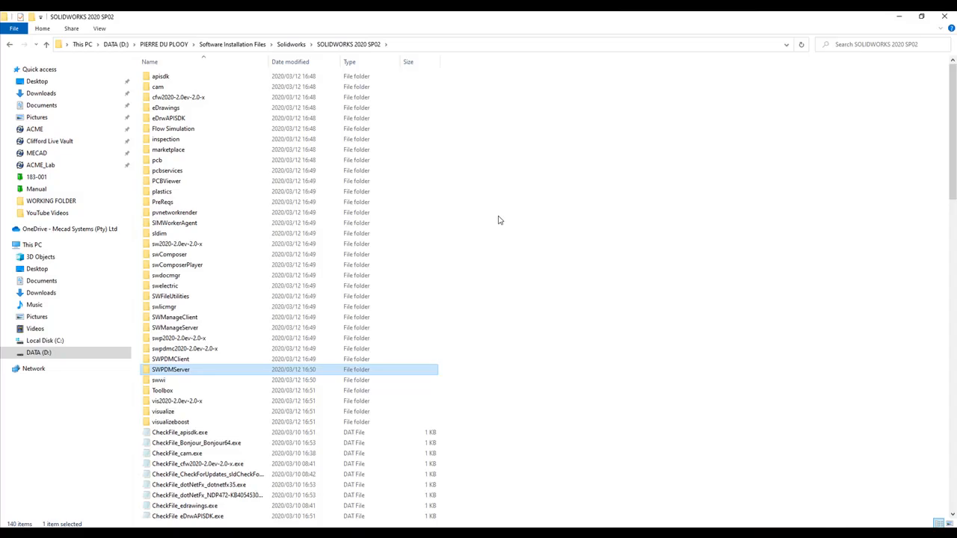
- Run Upgrade from the SWPDMServer\Upgrade installation folder as administrator and confirm starting the database upgrade wizard
{"action": "double_click", "coordinate": [200, 370]}
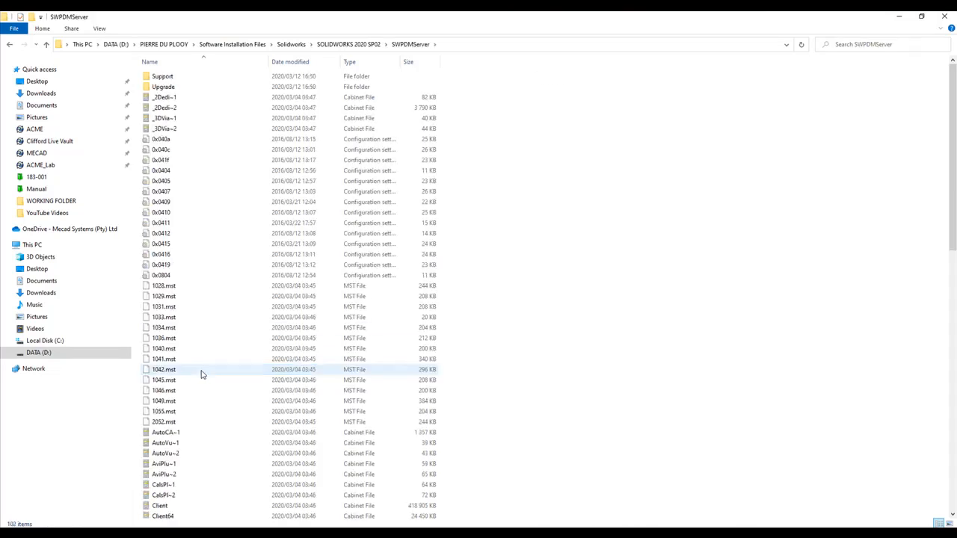
{"action": "double_click", "coordinate": [185, 89]}
{"action": "scroll", "coordinate": [209, 262], "scroll_direction": "down", "scroll_amount": 20}
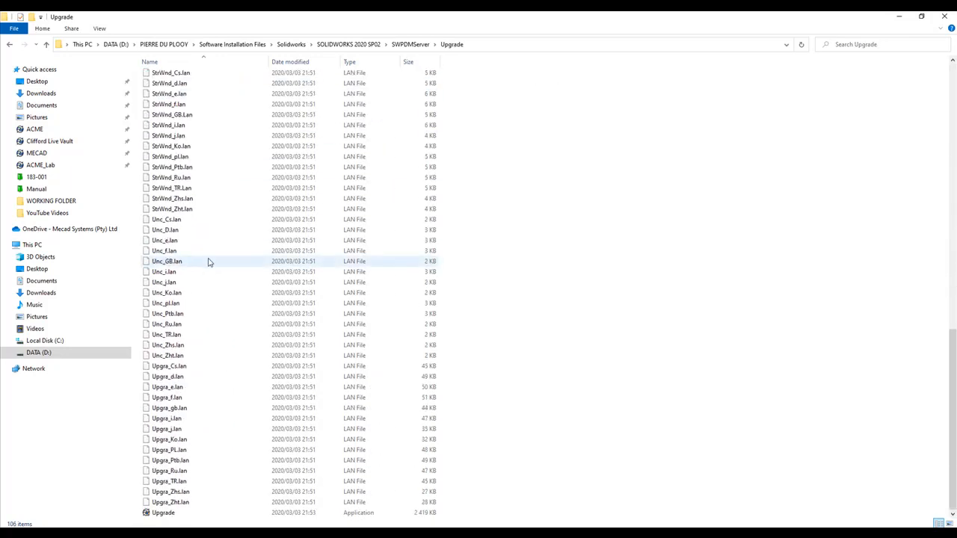
{"action": "right_click", "coordinate": [161, 514]}
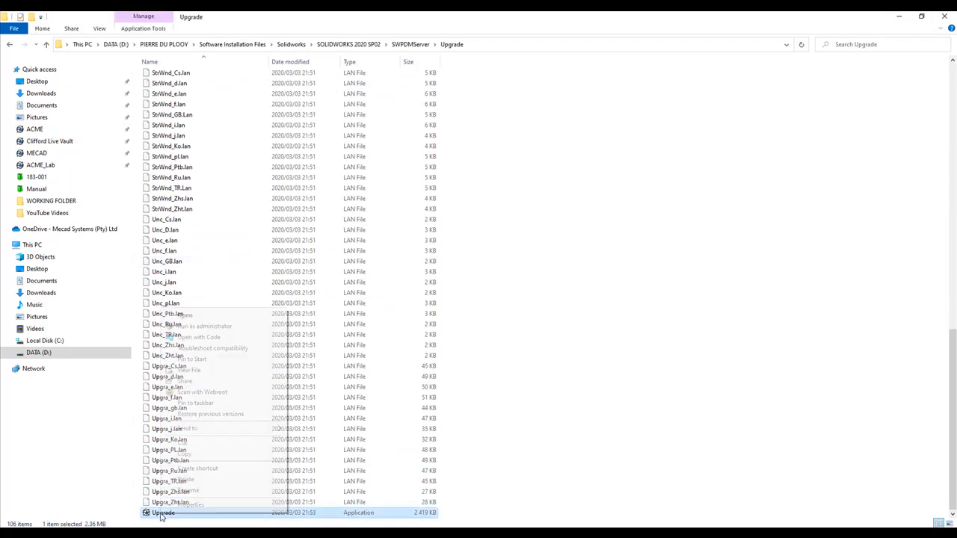
{"action": "left_click", "coordinate": [191, 327]}
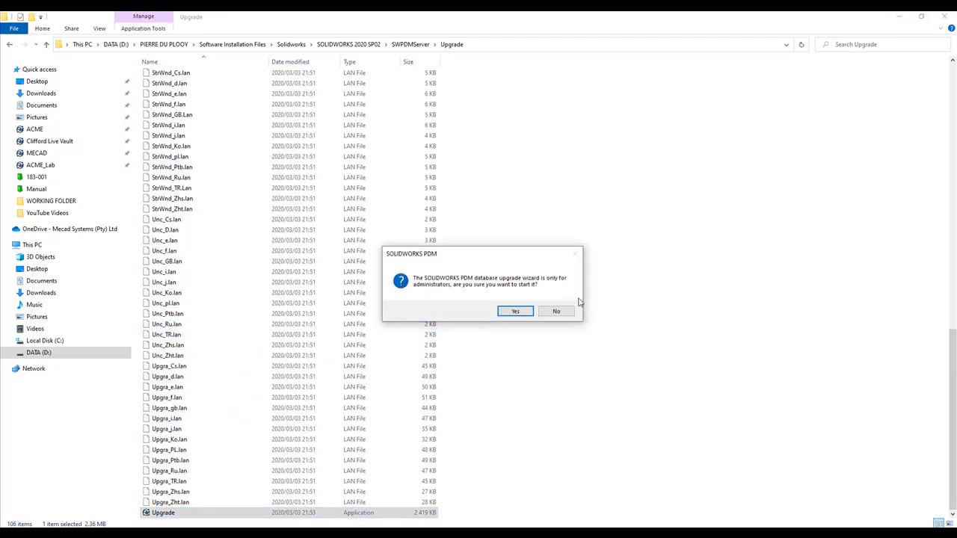
{"action": "left_click", "coordinate": [900, 16]}
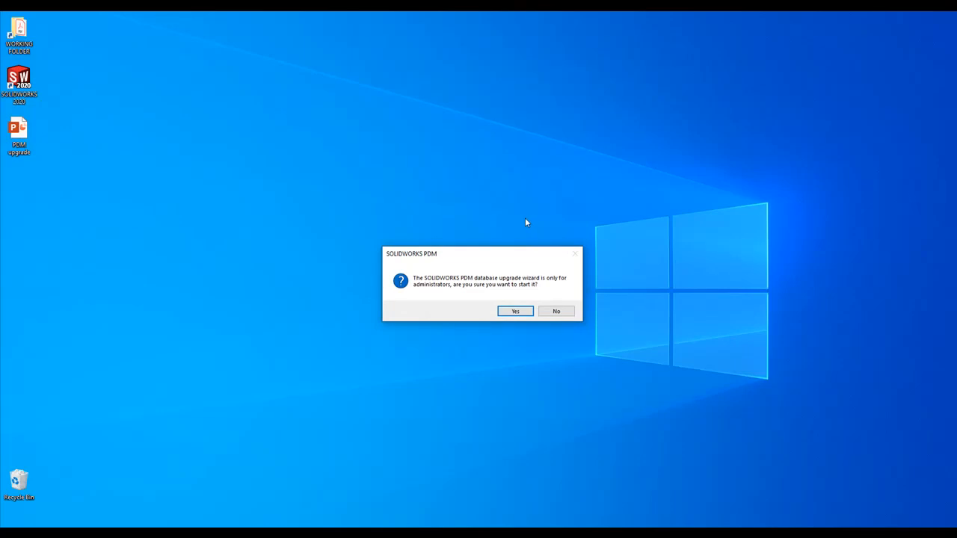
{"action": "left_click", "coordinate": [517, 312]}
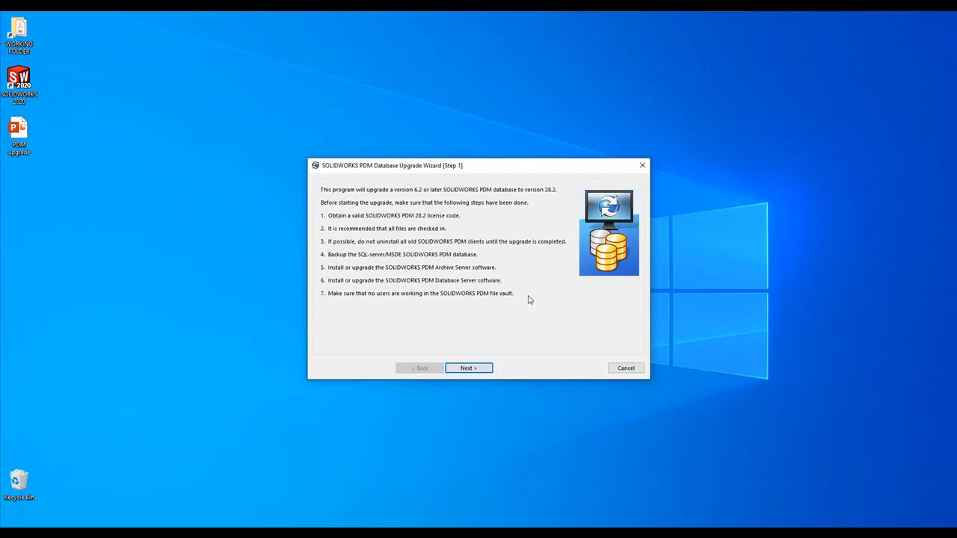
- Select the local SQL server's SWPDM instance as the host of the file vault databases for the upgrade
{"action": "left_click", "coordinate": [472, 368]}
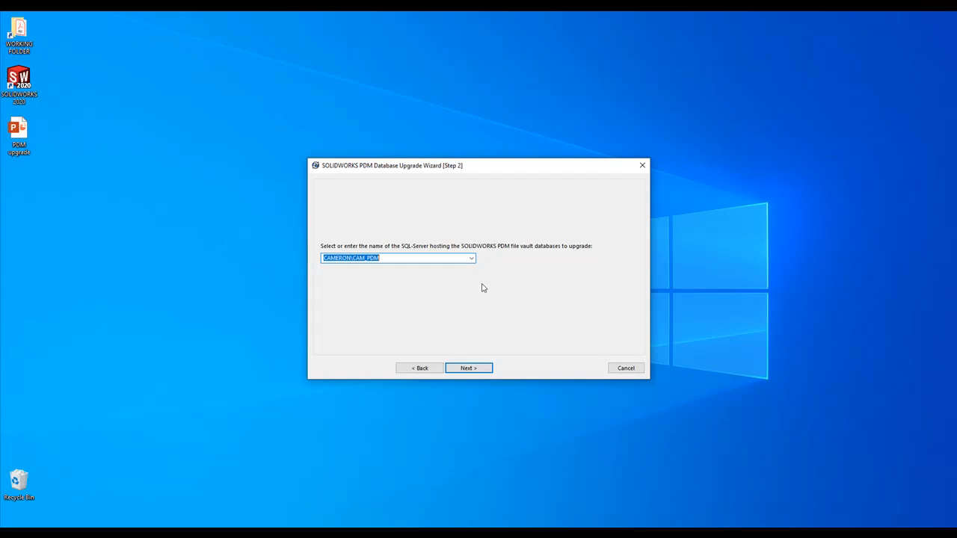
{"action": "left_click", "coordinate": [472, 259]}
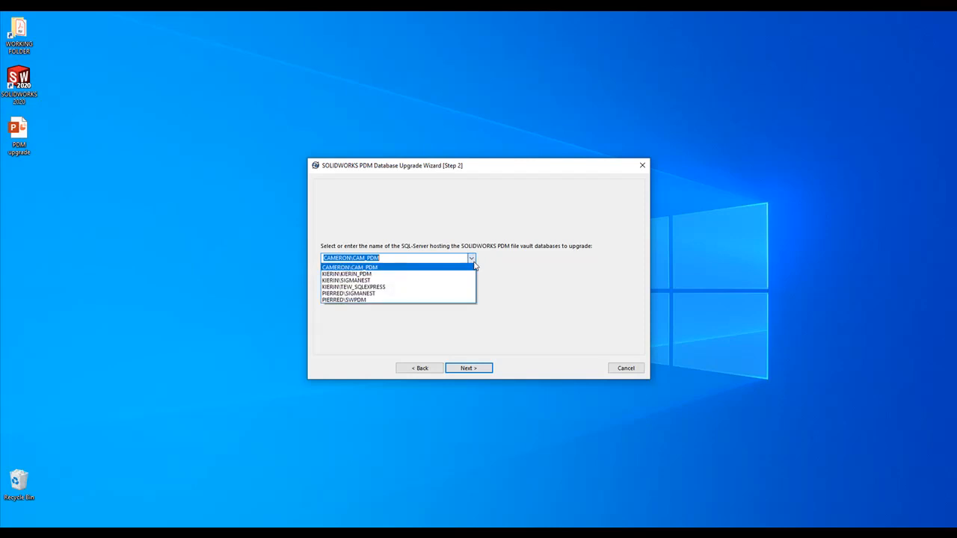
{"action": "left_click", "coordinate": [372, 300]}
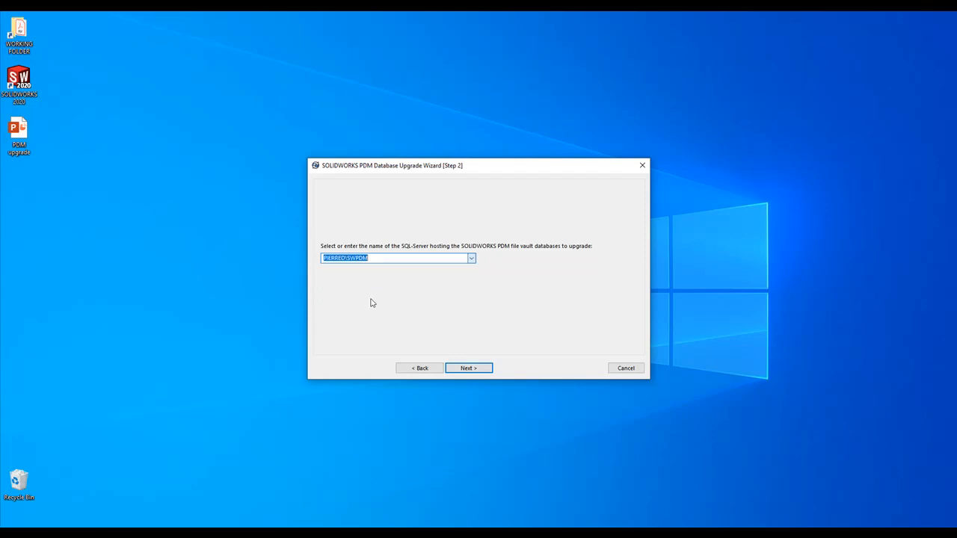
{"action": "left_click", "coordinate": [468, 369]}
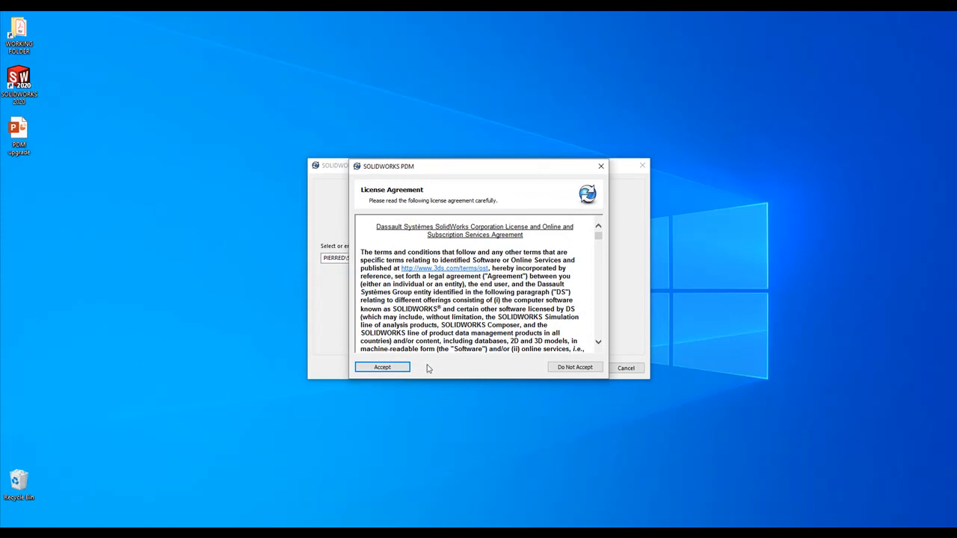
- Accept the license agreement and log in to the SQL server as sa with the account password
{"action": "left_click", "coordinate": [400, 371]}
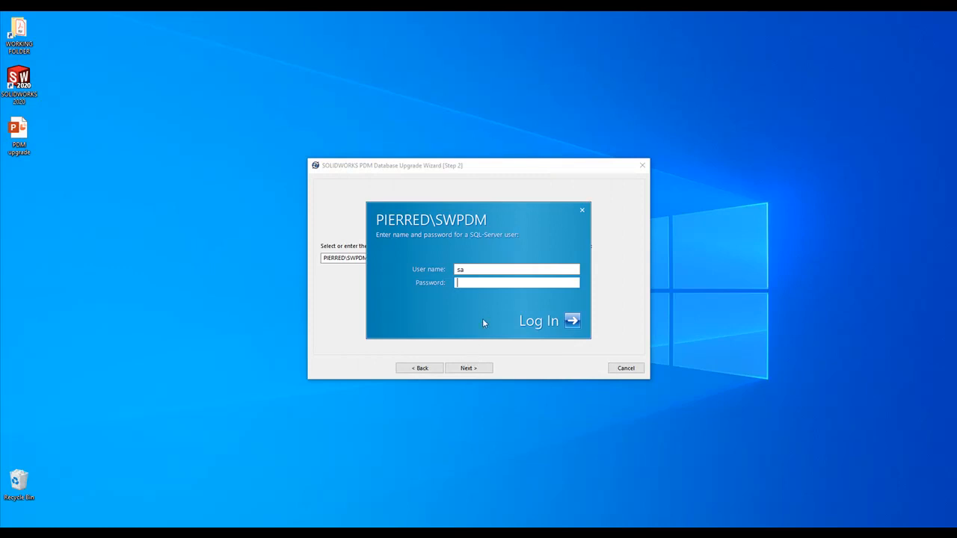
{"action": "type", "text": "********"}
{"action": "key", "text": "Return"}
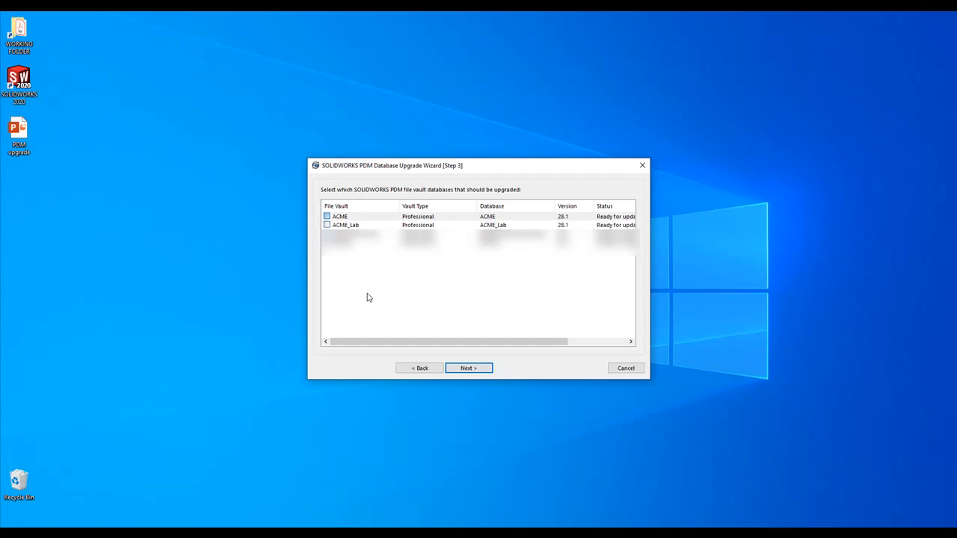
- Upgrade the ACME file vault database and finish the upgrade wizard
{"action": "left_click", "coordinate": [327, 217]}
{"action": "left_click", "coordinate": [476, 370]}
{"action": "left_click", "coordinate": [468, 369]}
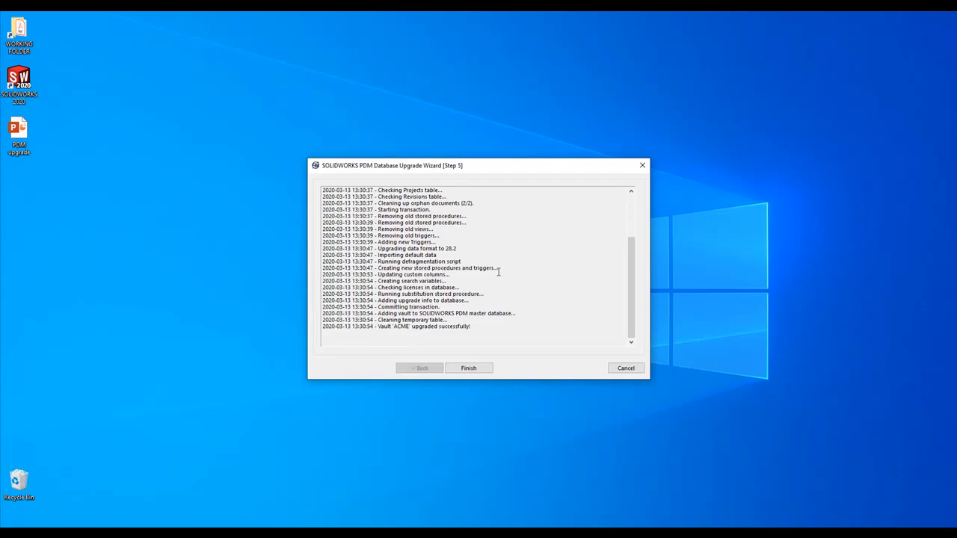
{"action": "left_click", "coordinate": [469, 368]}
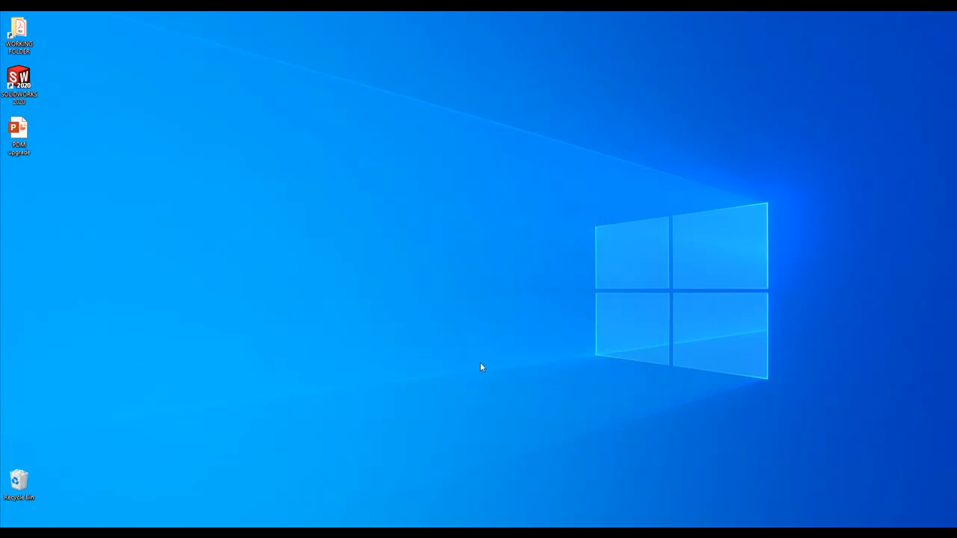